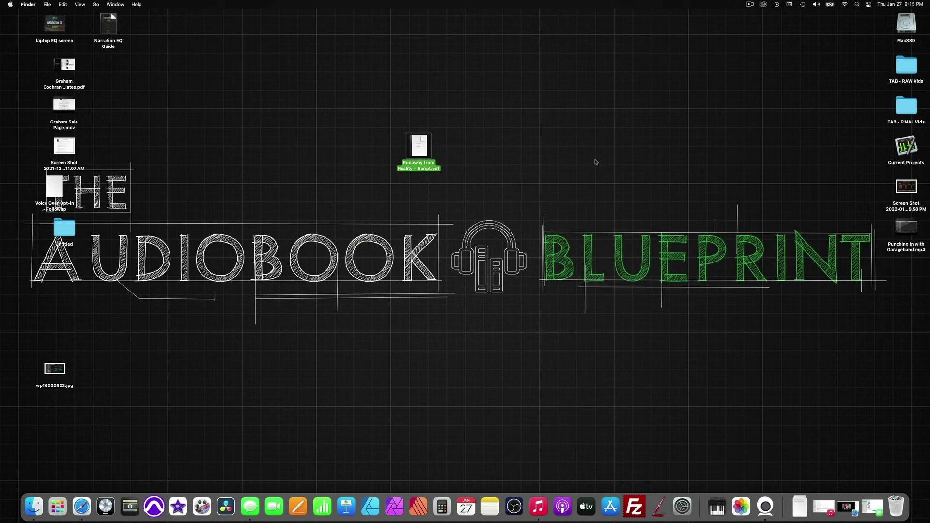
Make a new desktop folder named 'Runaway from Reality', copying the script PDF's name
left_click(551, 128)
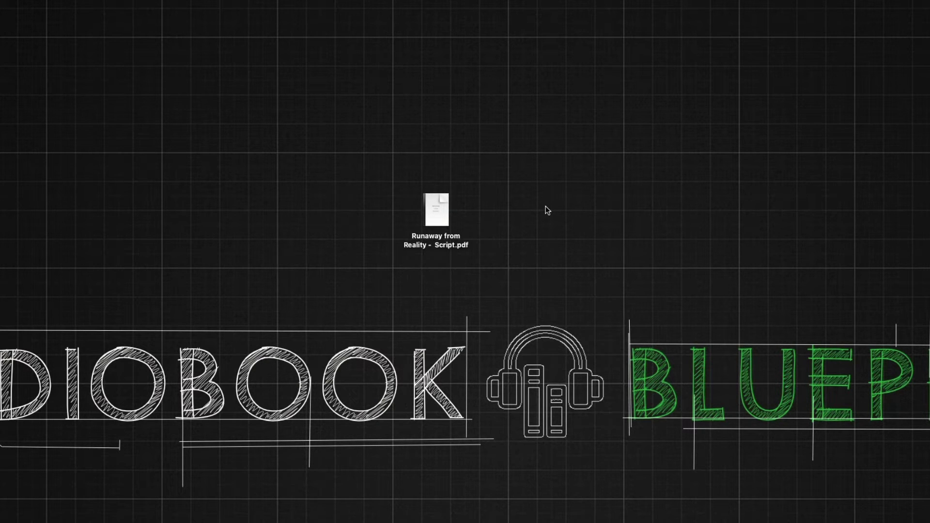
right_click(546, 210)
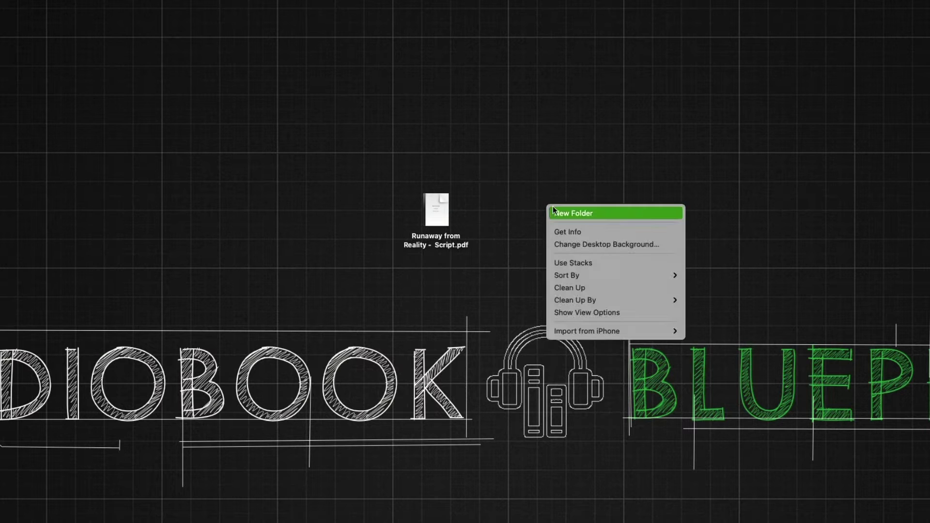
left_click(598, 213)
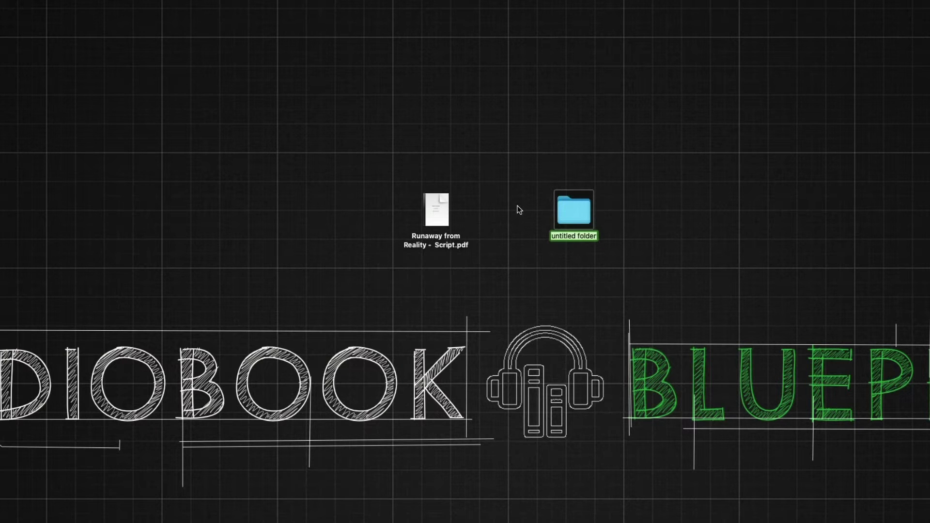
left_click(426, 241)
key("Return")
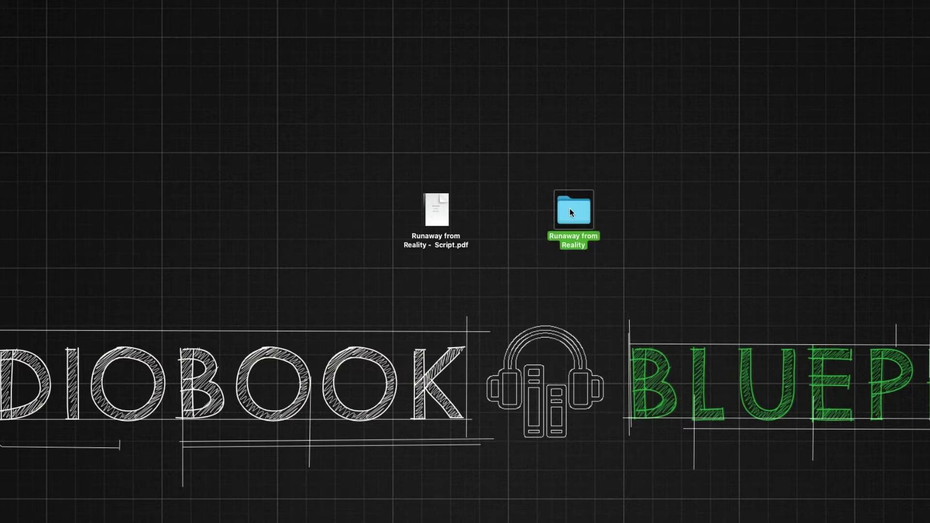
left_click(644, 216)
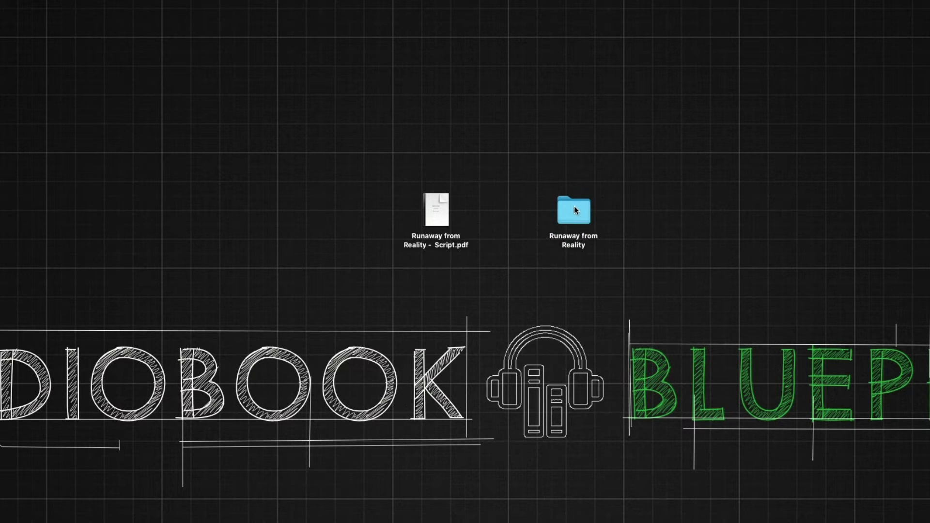
Select the script PDF inside the Runaway from Reality folder window and nudge the window lower
mouse_move(425, 205)
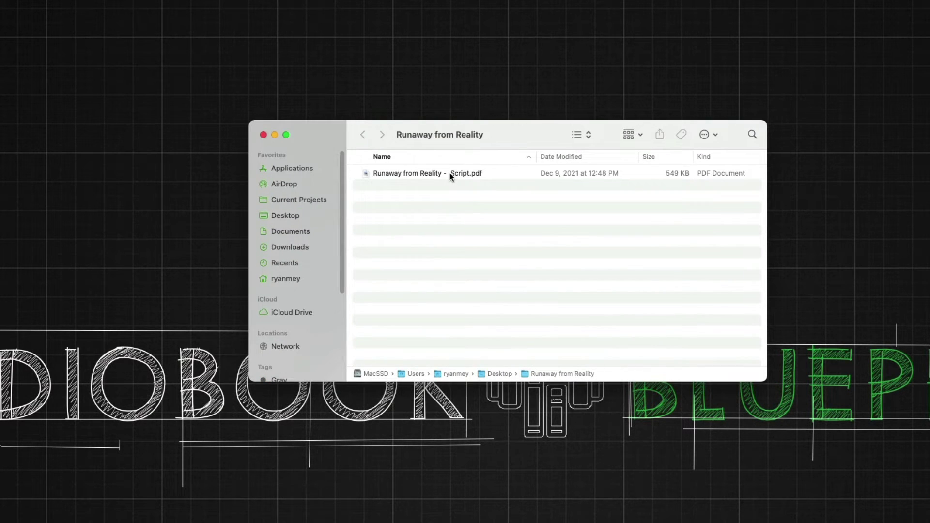
left_click(450, 173)
left_click_drag(494, 143, 500, 187)
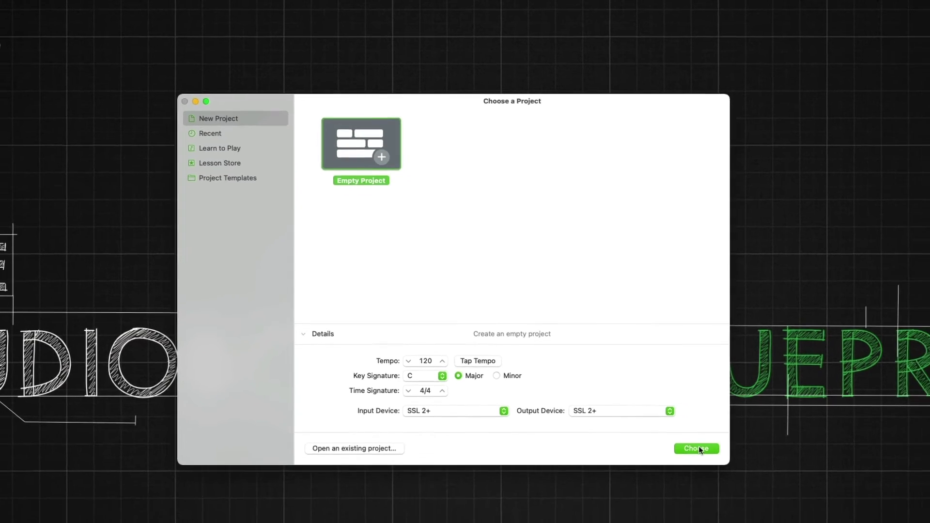
Create an empty project with one Audio microphone track recording from Input 1
left_click(719, 472)
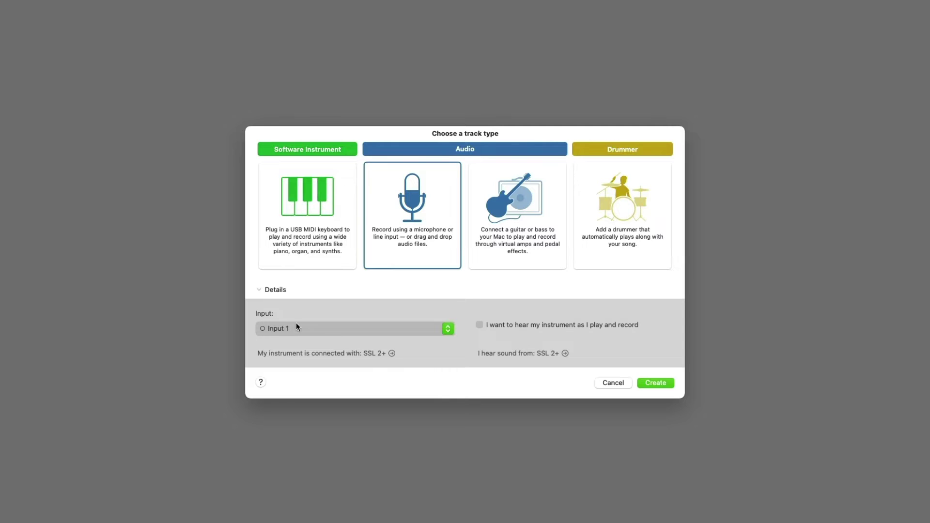
left_click(348, 329)
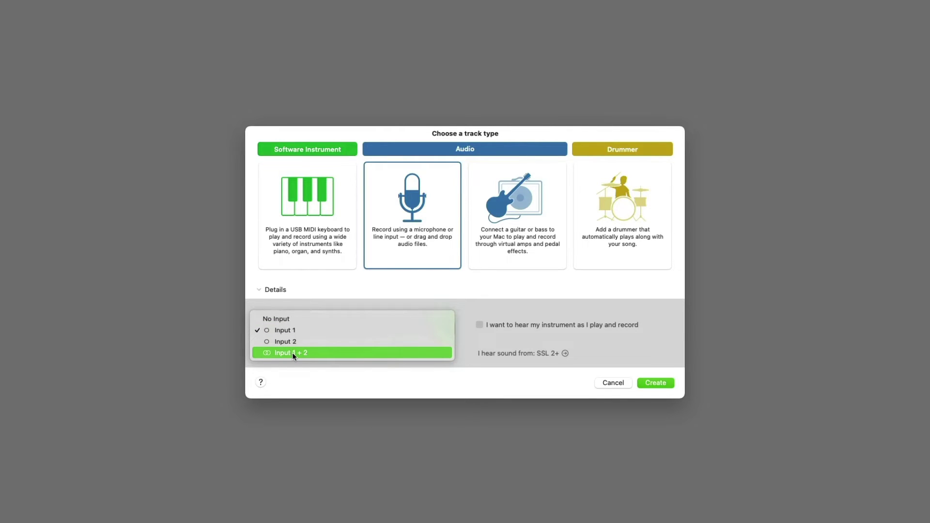
left_click(279, 330)
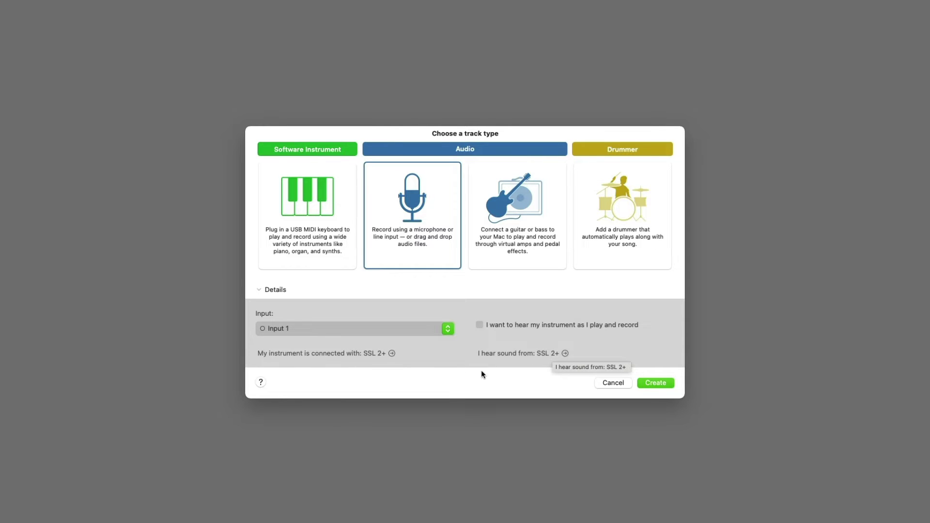
left_click(661, 382)
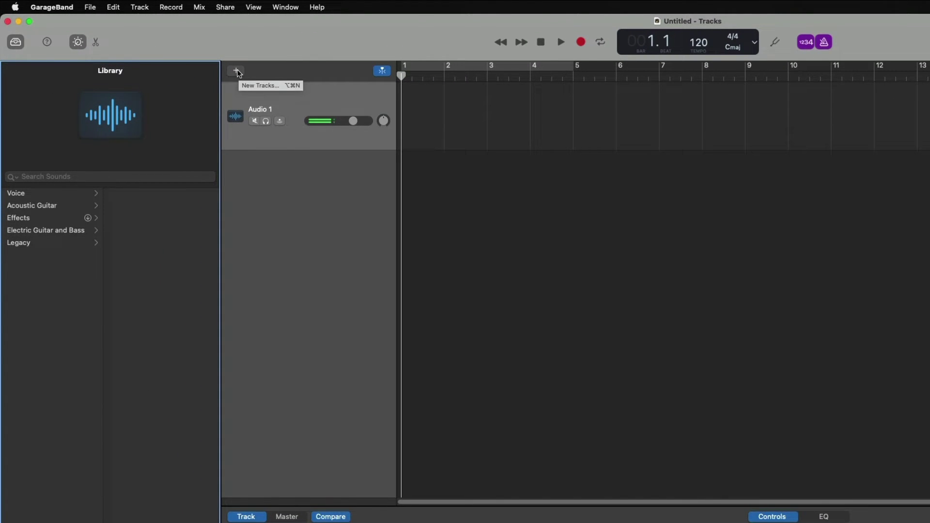
Add a second Audio microphone track, Audio 2, beneath Audio 1
left_click(237, 71)
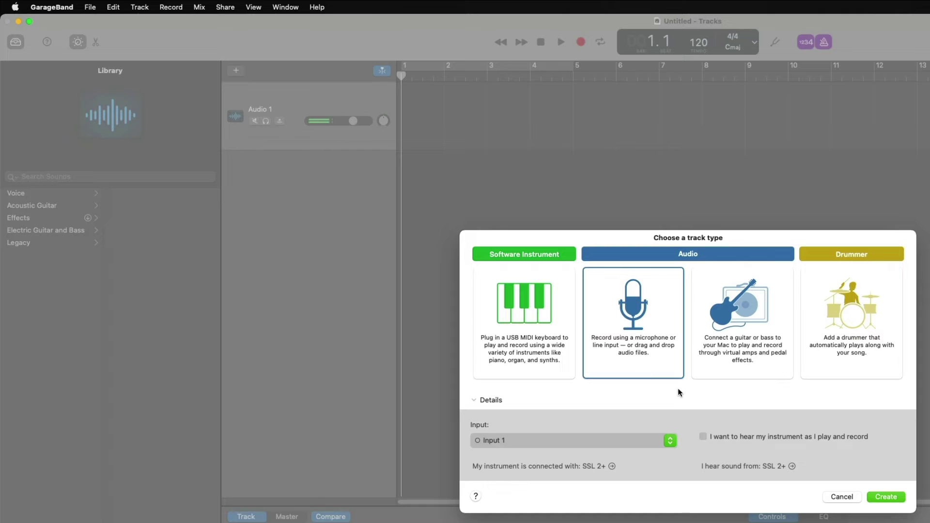
left_click(879, 493)
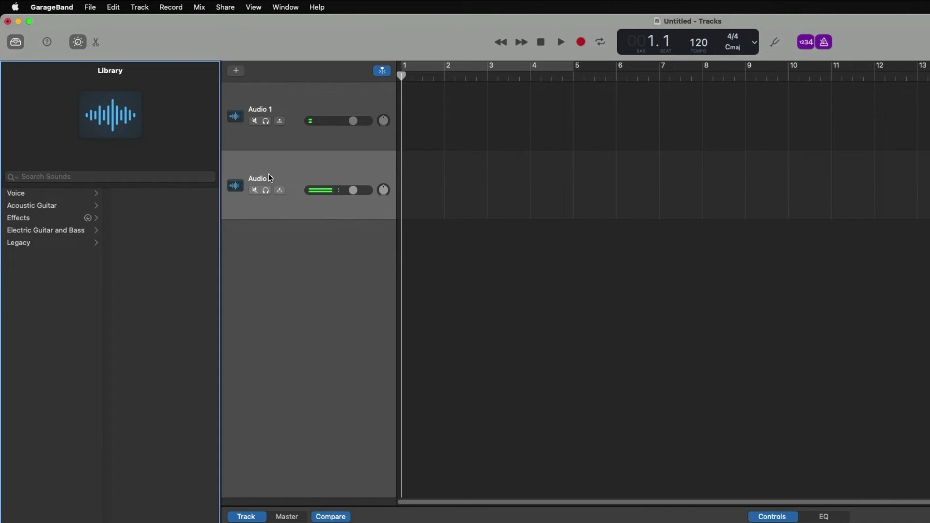
Rename Audio 1 to 'Chapters / Playback' and Audio 2 to 'REC'
left_click(271, 101)
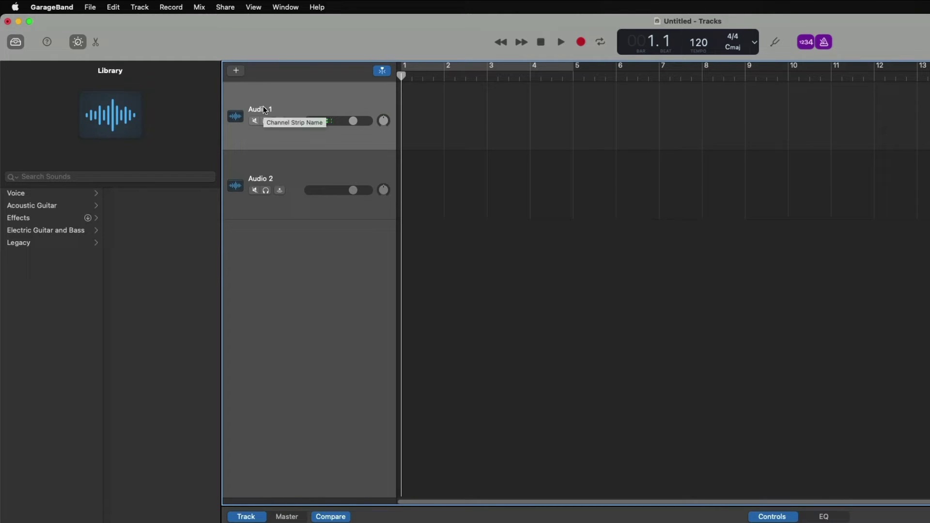
double_click(265, 111)
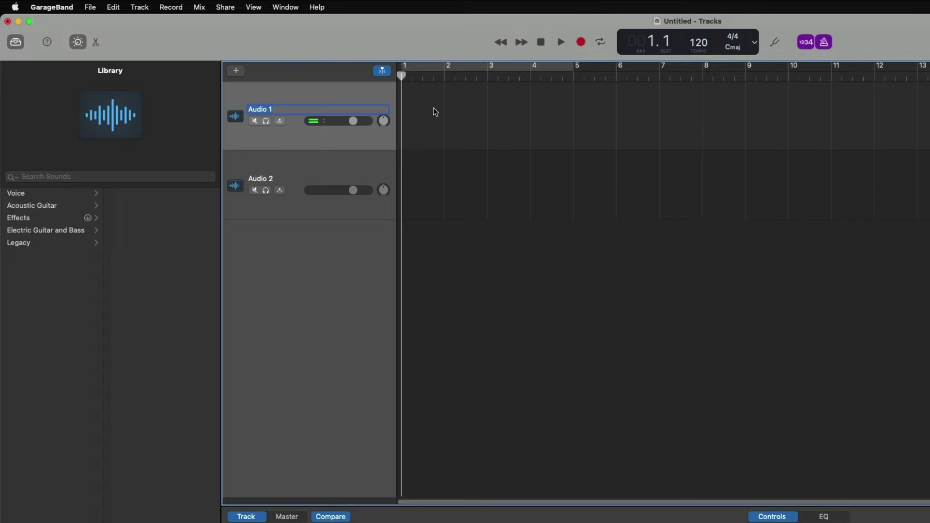
type("N")
key("BackSpace")
type("Chapters / Playback")
key("Return")
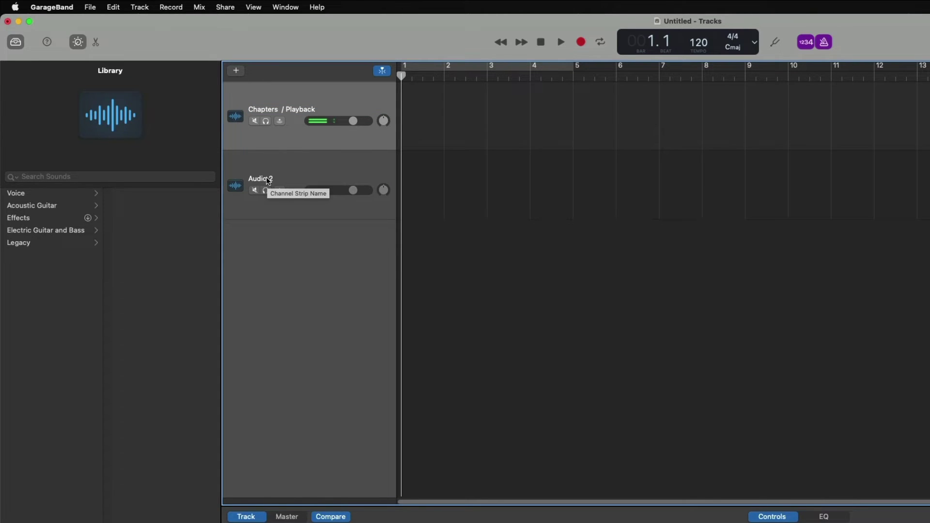
double_click(268, 180)
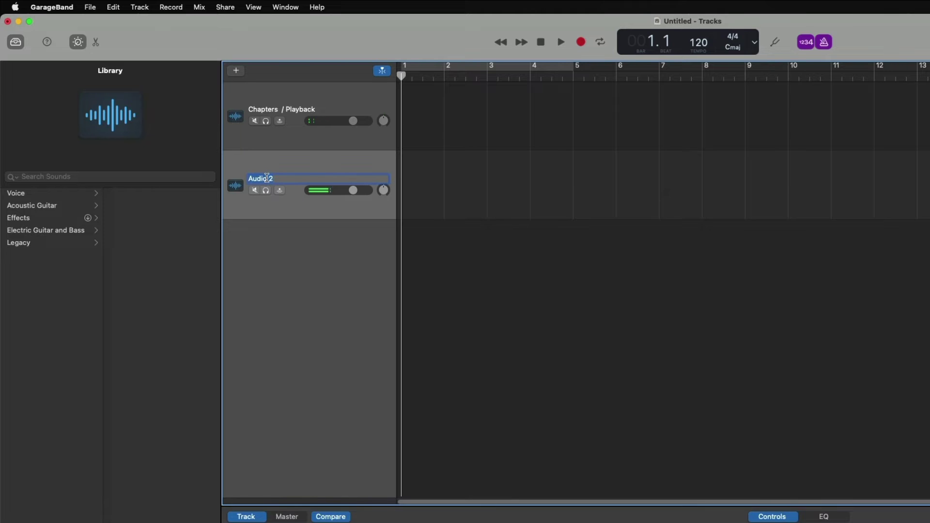
type("REC")
key("Return")
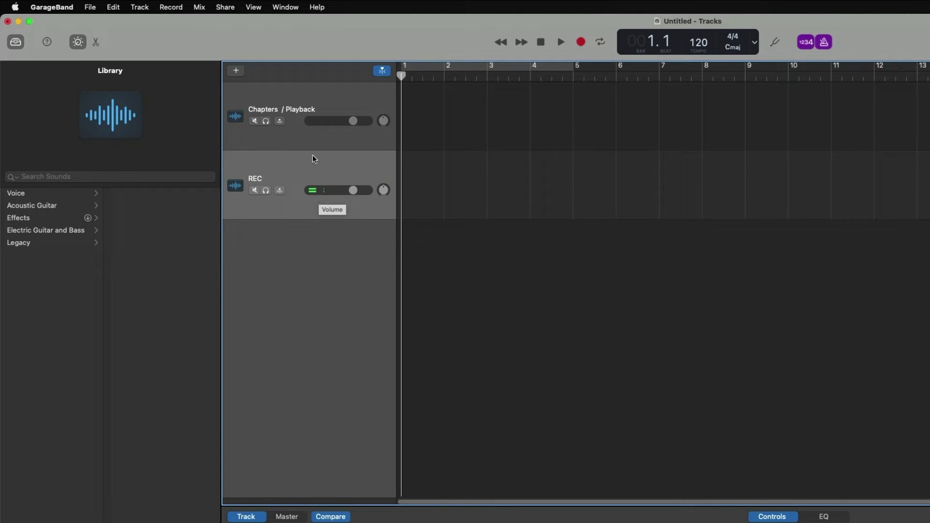
On the Chapters / Playback track, bypass Channel EQ and uncheck the Master Echo and Master Reverb sends
left_click(310, 141)
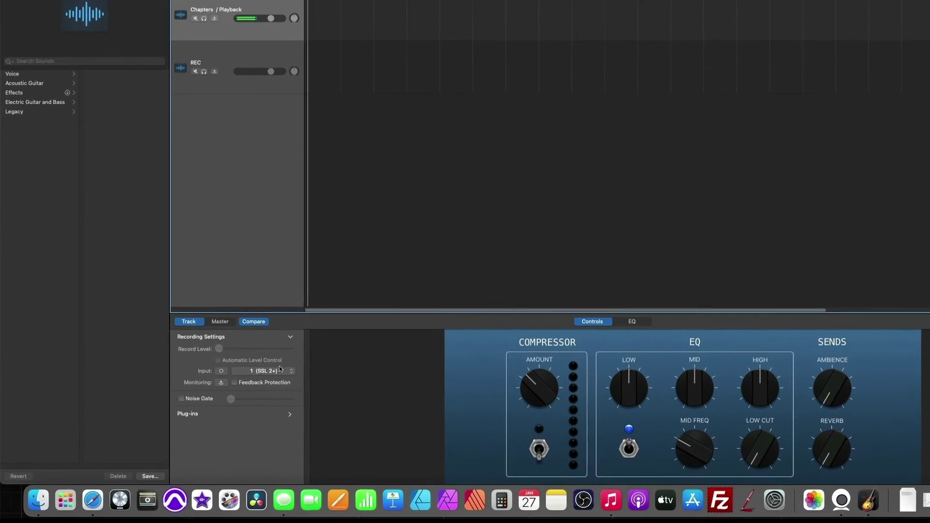
left_click(290, 414)
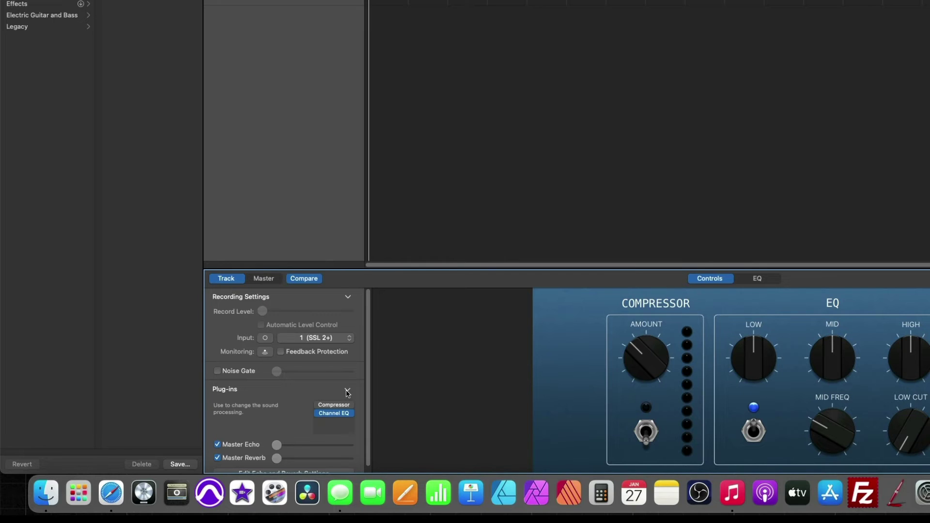
scroll(326, 376, "down", 1)
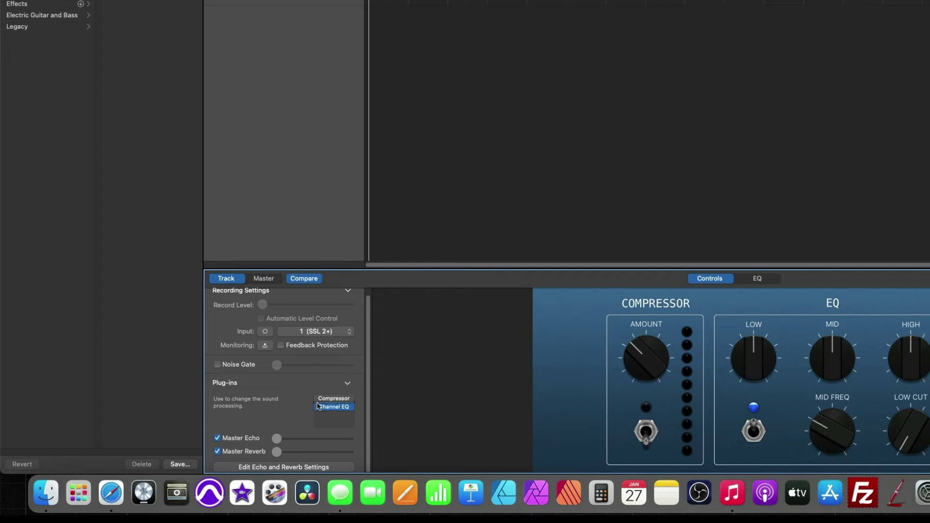
mouse_move(332, 406)
left_click(318, 407)
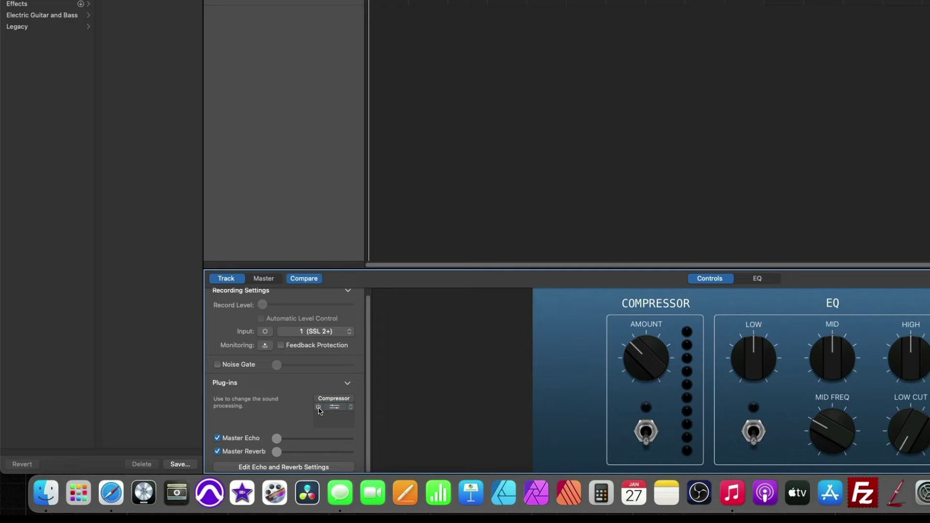
left_click(218, 438)
left_click(218, 452)
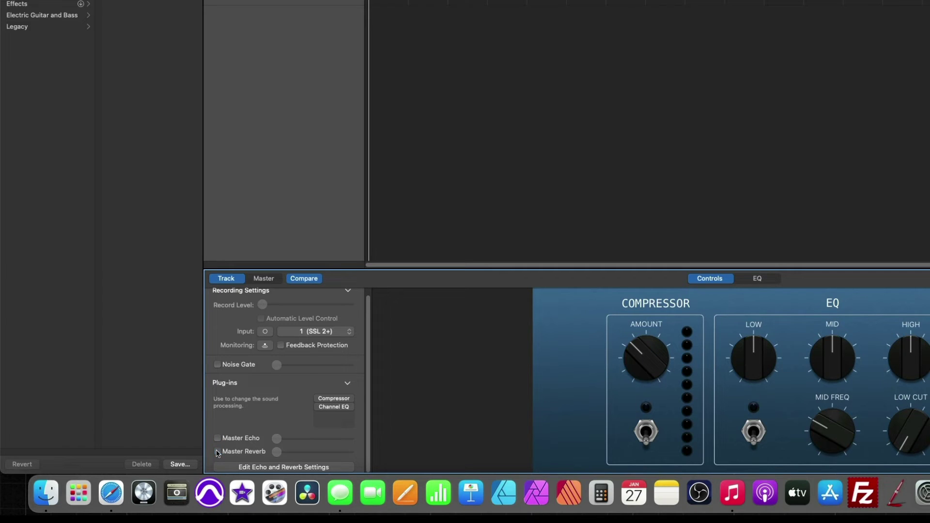
Bypass the master output's Channel EQ and switch off the Master Echo effect
left_click(261, 280)
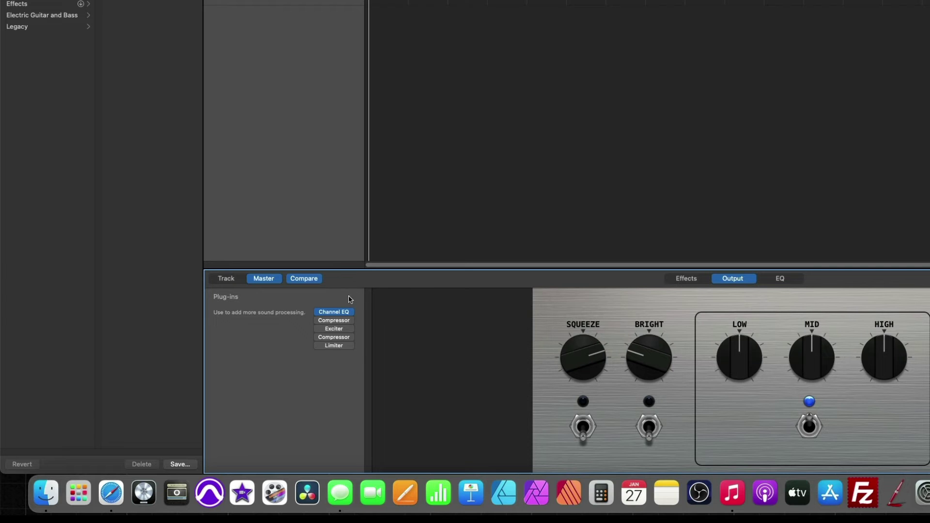
left_click(318, 312)
left_click(692, 278)
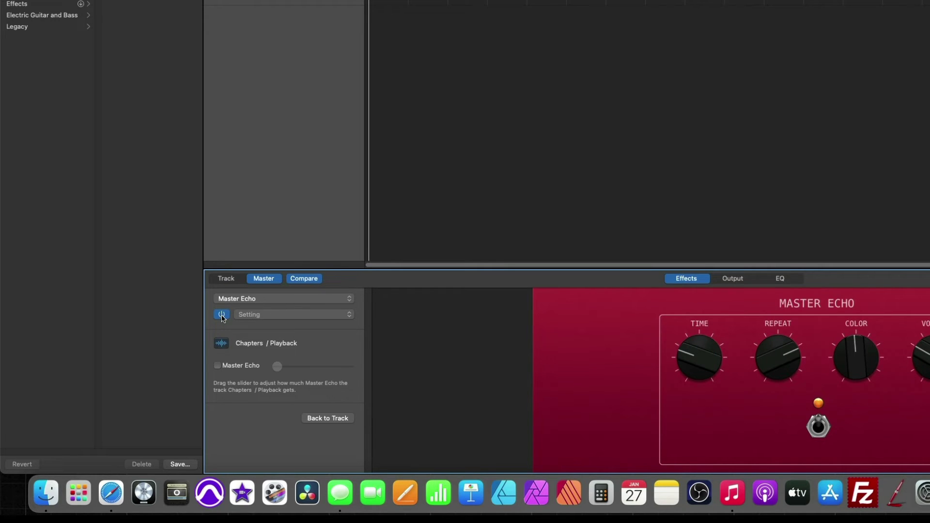
left_click(223, 317)
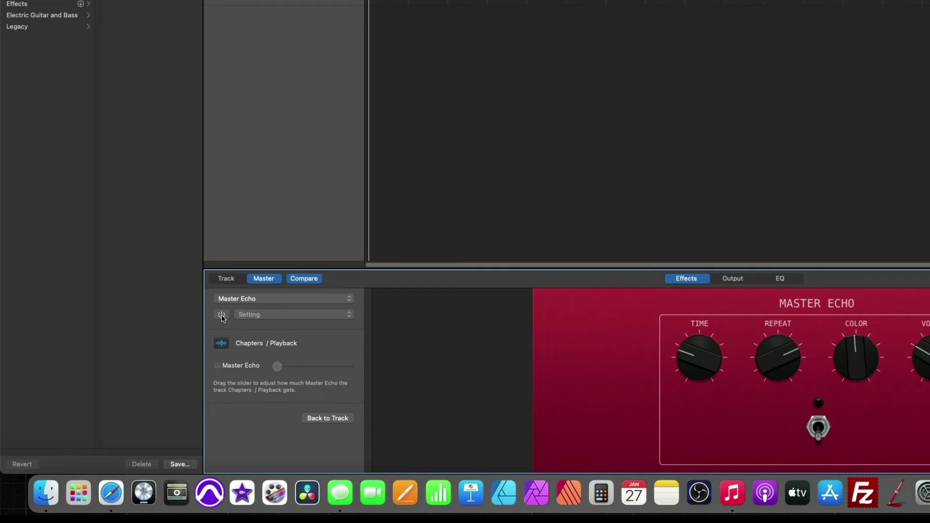
Return to the track's controls and open GarageBand Preferences
left_click(225, 279)
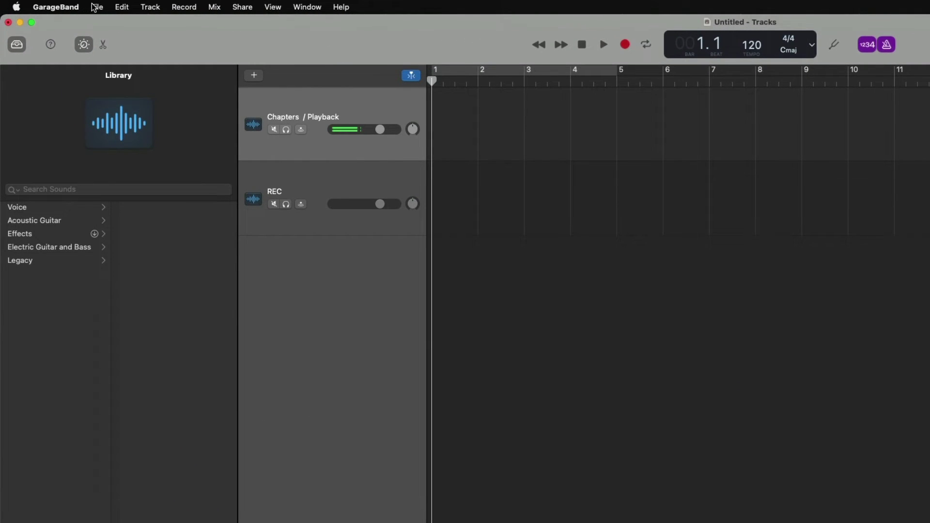
left_click(63, 8)
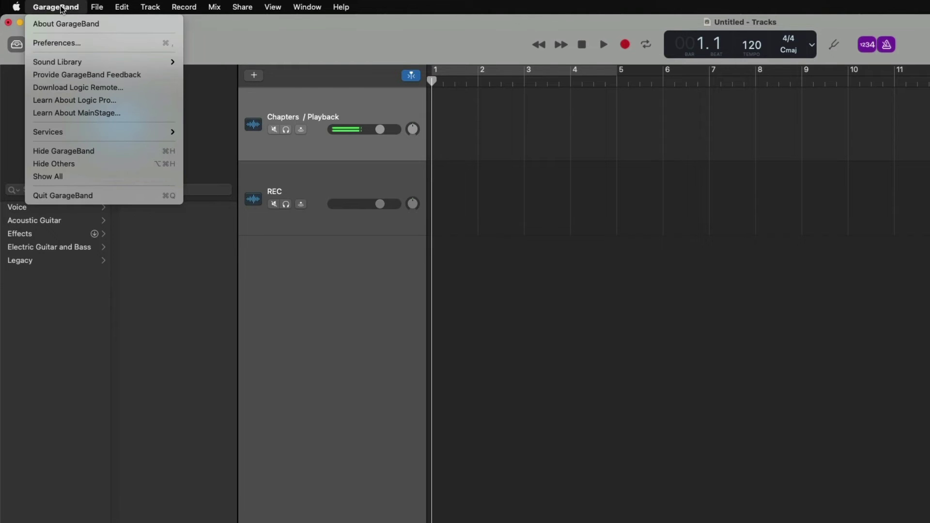
left_click(59, 41)
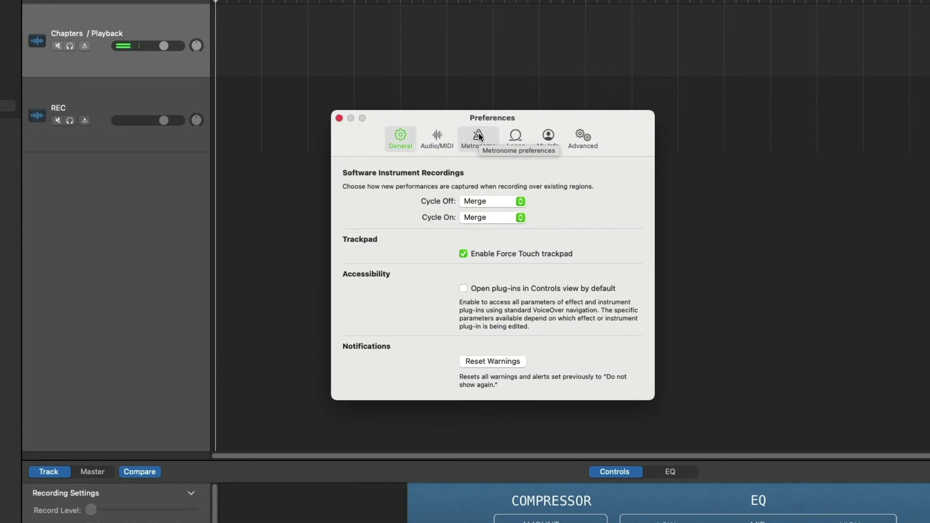
Check the Metronome settings and the SSL 2+ Audio/MIDI devices, then close Preferences
left_click(478, 134)
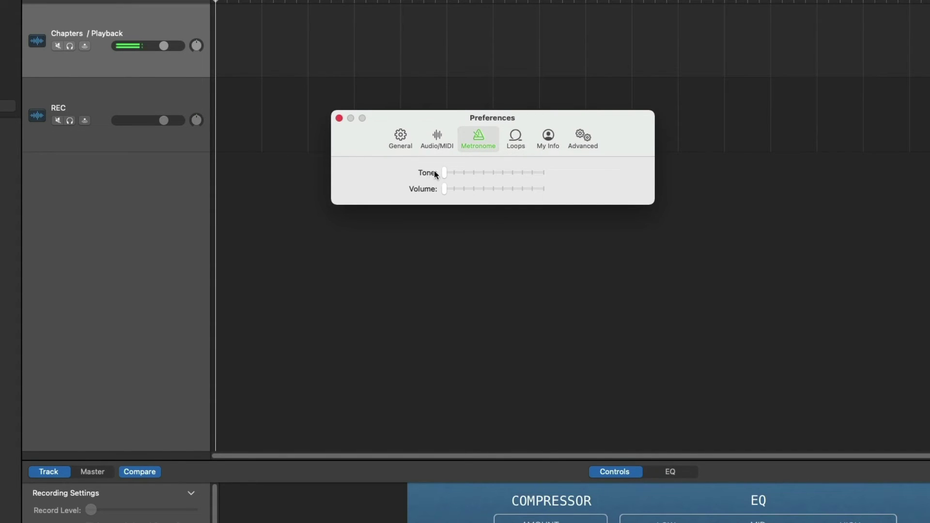
left_click(436, 135)
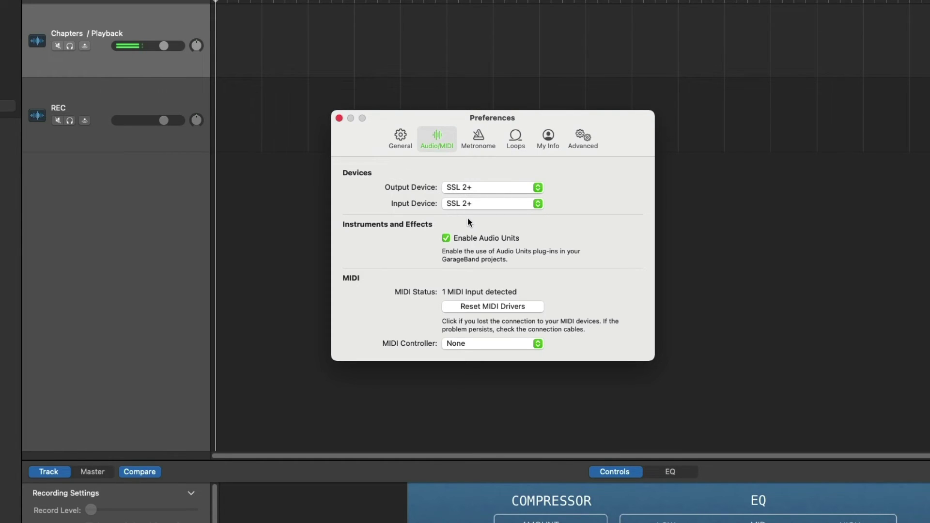
left_click(339, 118)
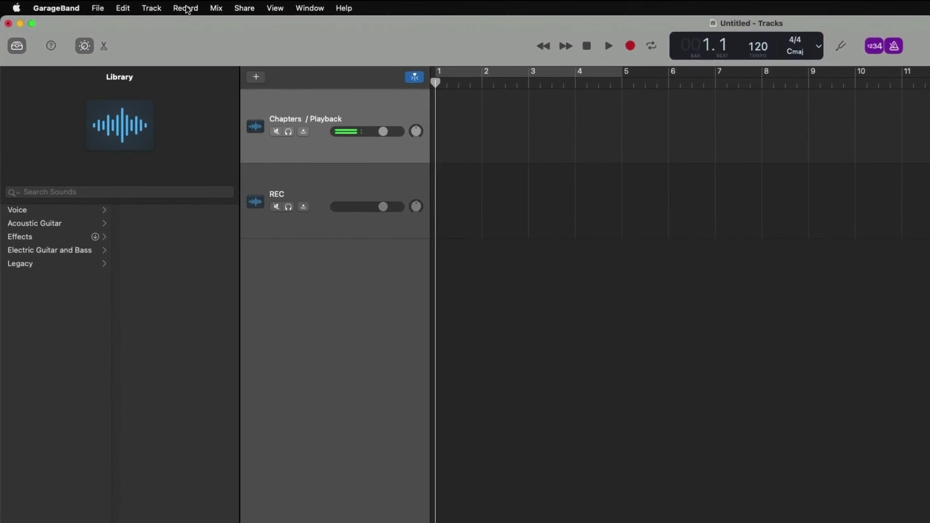
Set Record > Count-in to 2 Bars
left_click(187, 8)
mouse_move(187, 24)
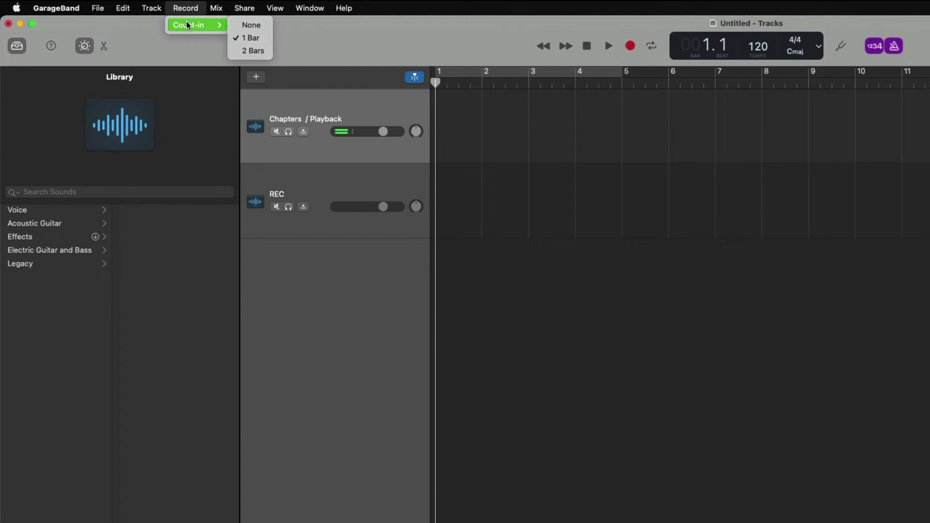
left_click(256, 51)
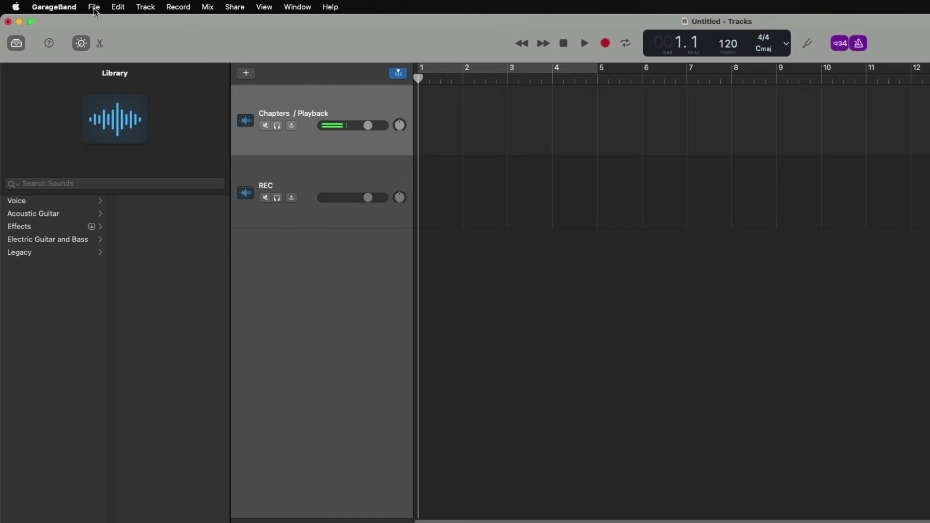
Open Save As and point it at the Runaway from Reality folder on the Desktop
left_click(95, 8)
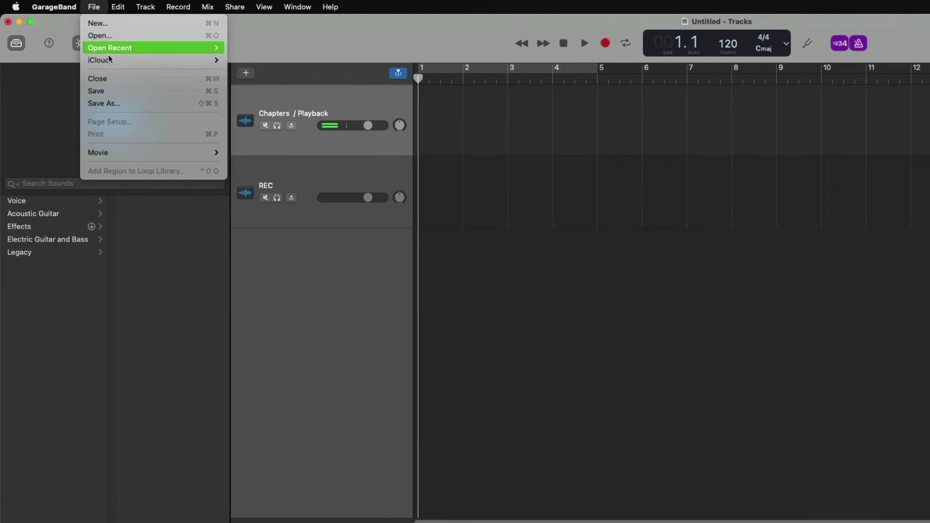
left_click(96, 108)
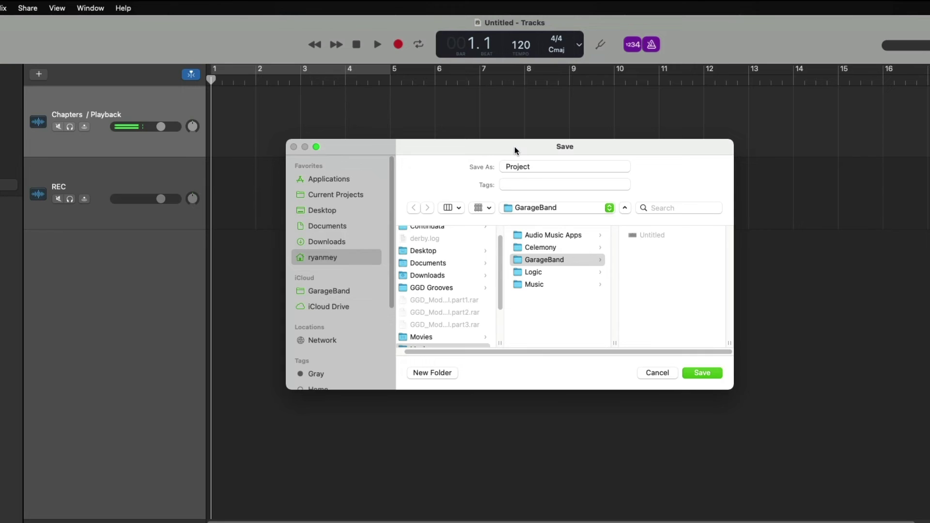
left_click(318, 211)
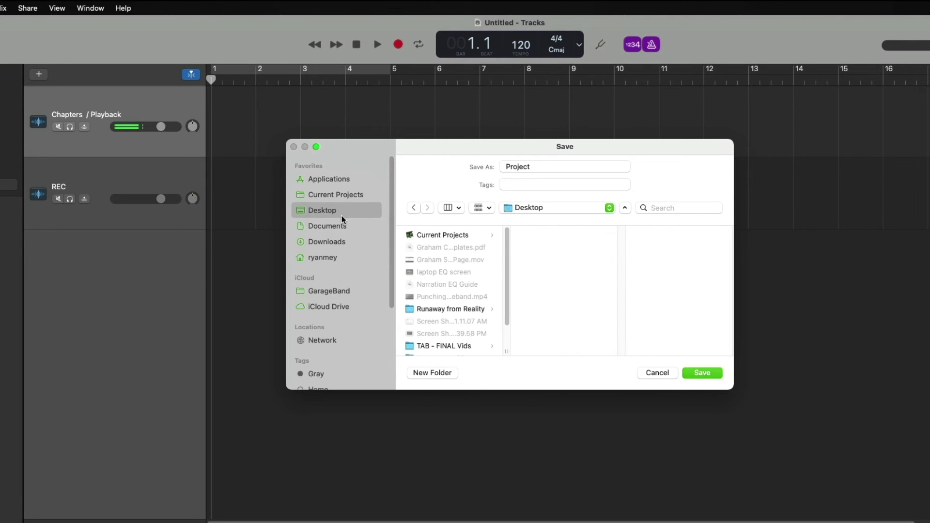
scroll(460, 271, "down", 3)
scroll(508, 279, "up", 1)
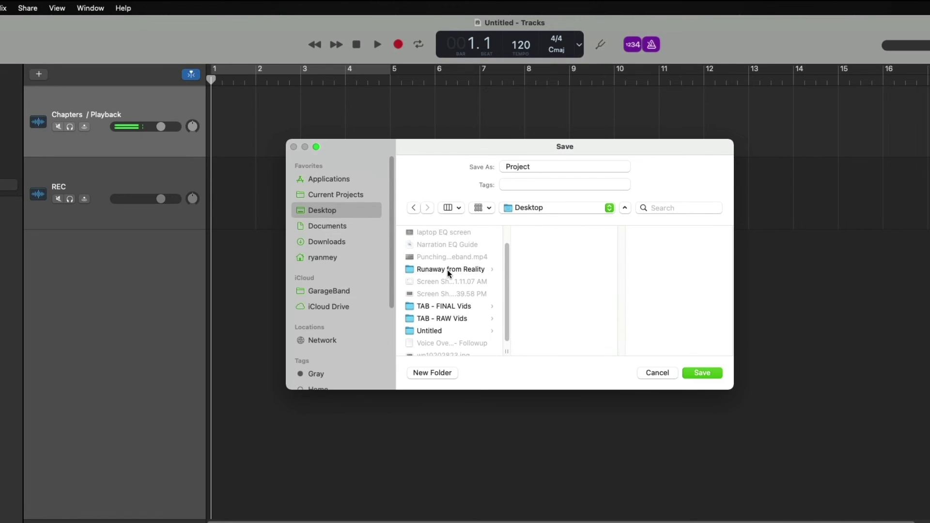
left_click(437, 272)
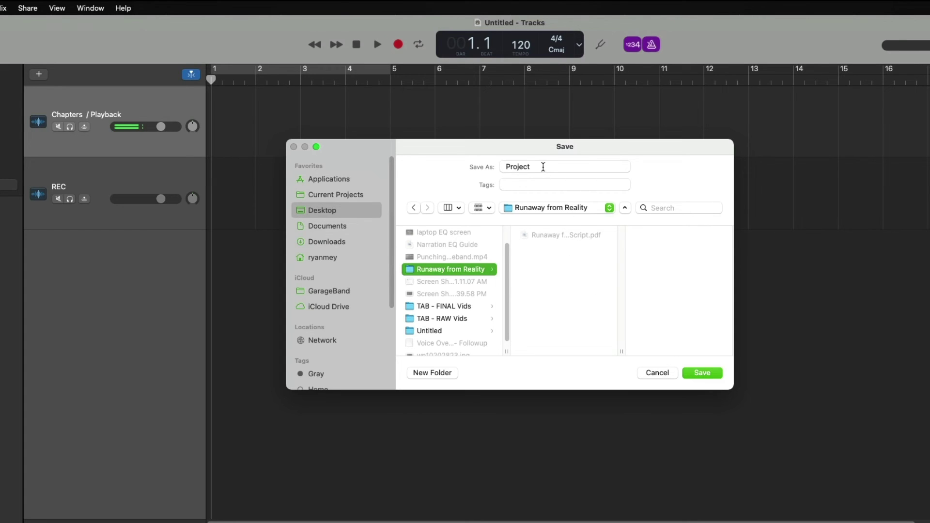
Name the project 'Runaway from Reality Rec Session' and save it into the Runaway from Reality folder
double_click(542, 167)
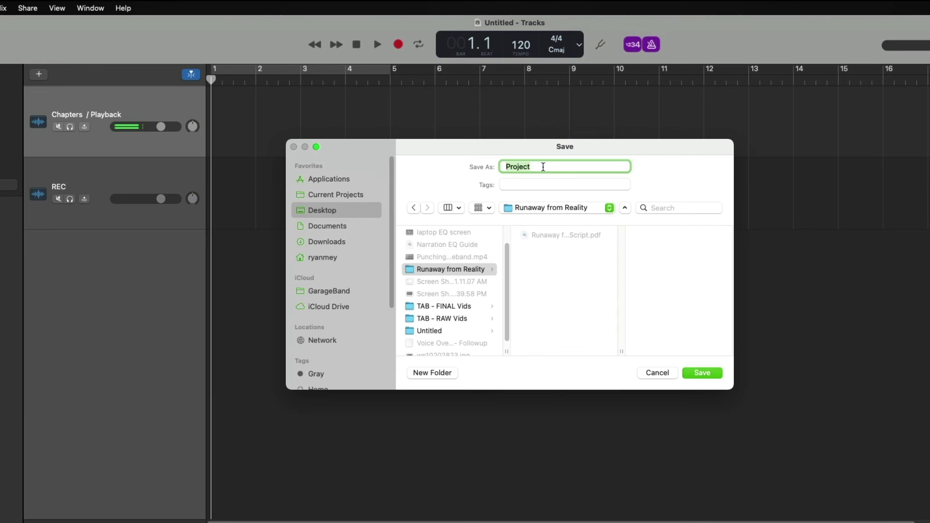
type("Runaway from Reality Session")
left_click(582, 167)
type("Rec")
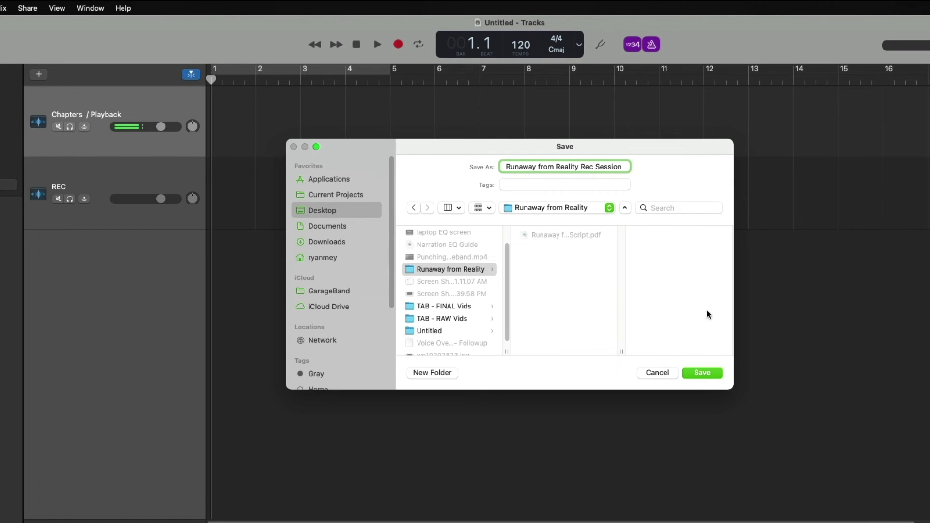
left_click(702, 373)
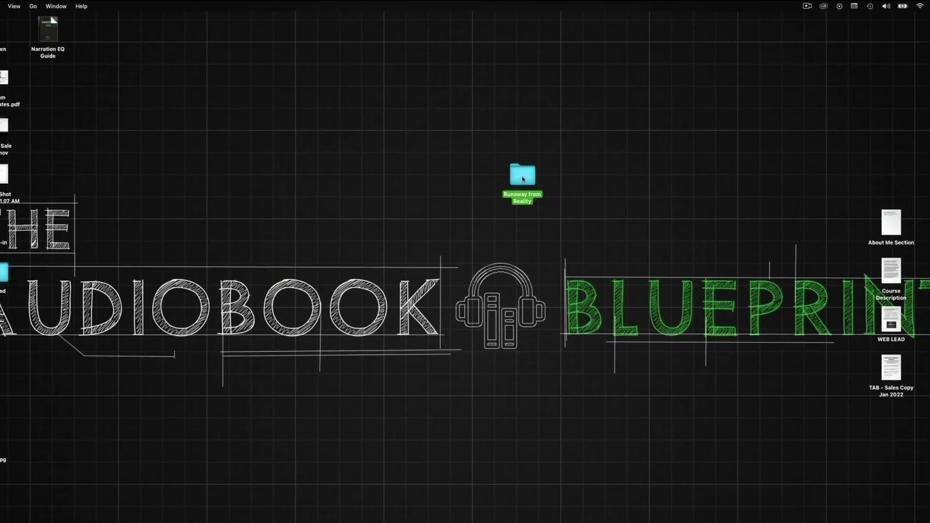
In the Runaway from Reality folder, check the Rec Session project sits beside the script PDF
double_click(514, 163)
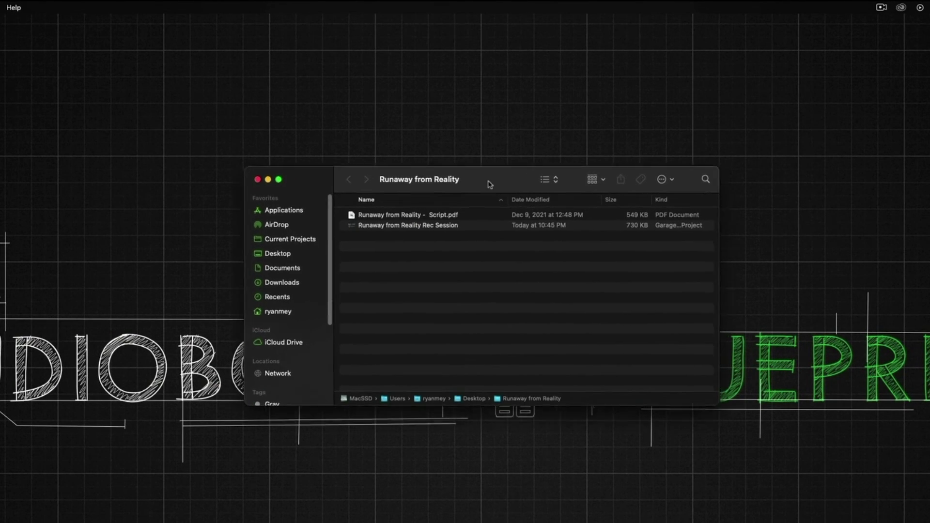
left_click_drag(679, 384, 759, 447)
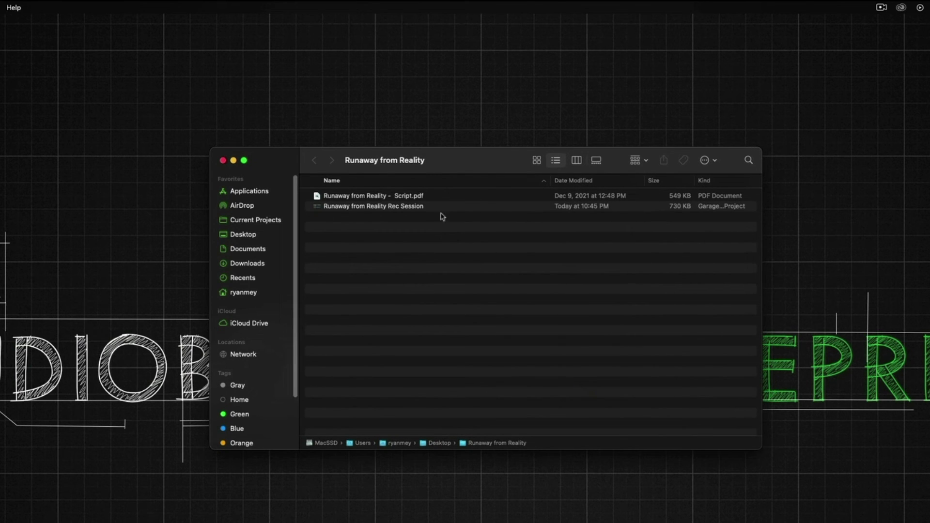
left_click(397, 198)
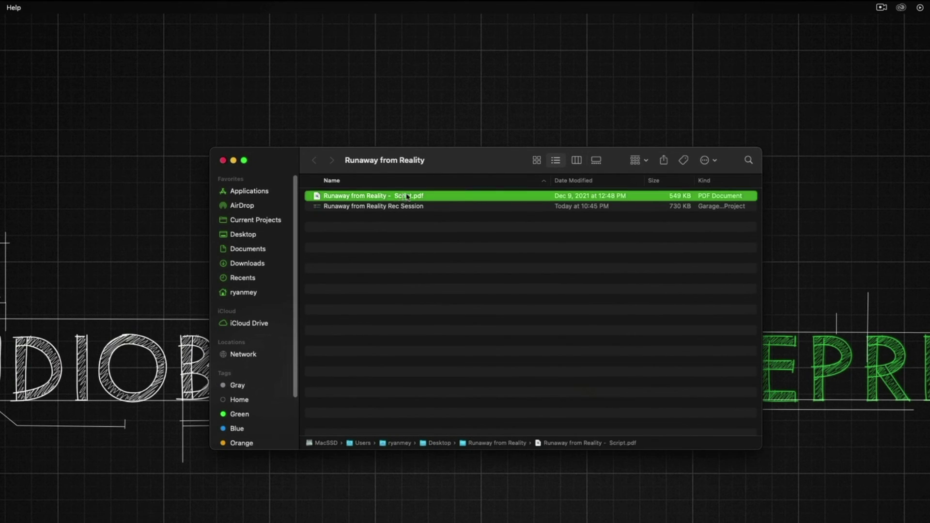
left_click(411, 208)
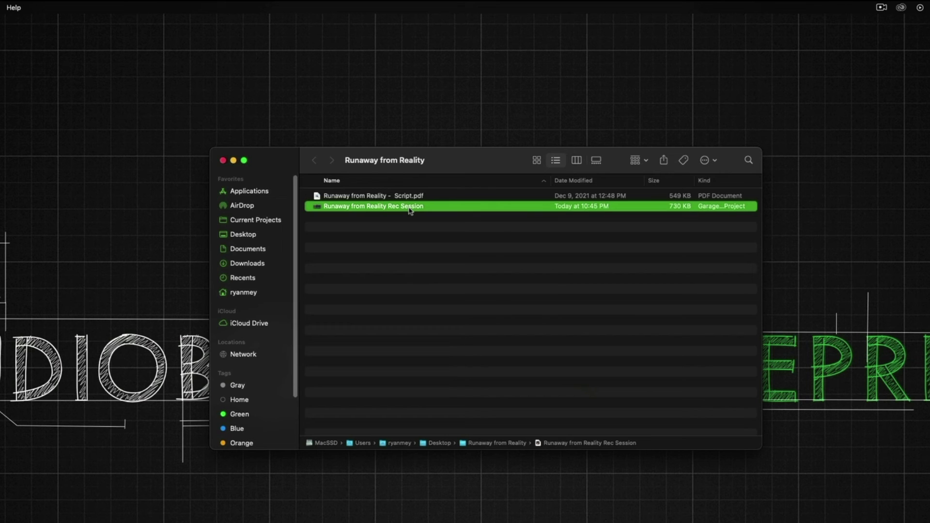
left_click(223, 160)
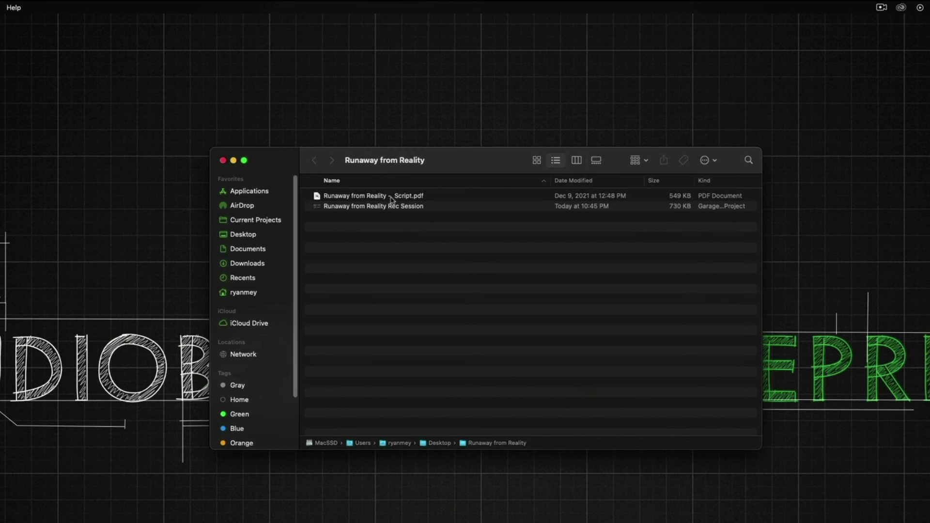
Reopen the 'Runaway from Reality Rec Session' project from Finder in GarageBand
left_click(401, 199)
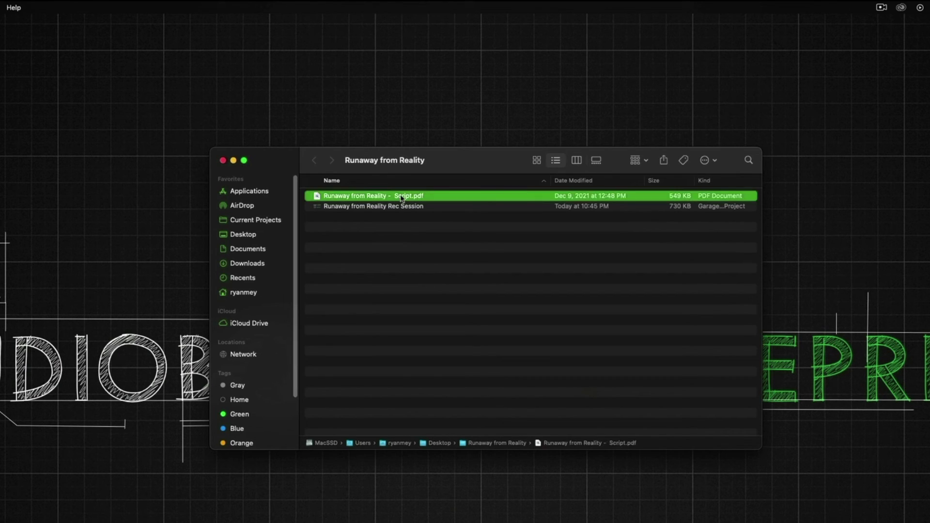
left_click(394, 207)
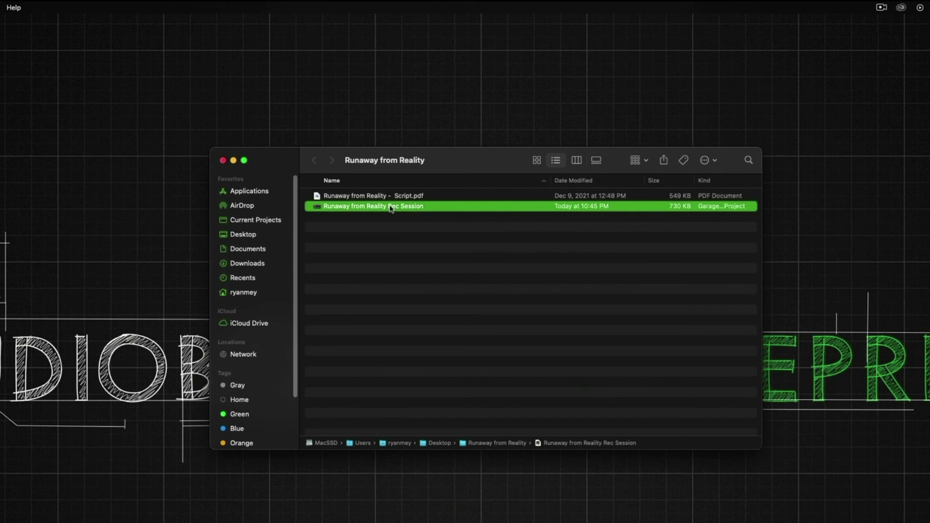
double_click(391, 207)
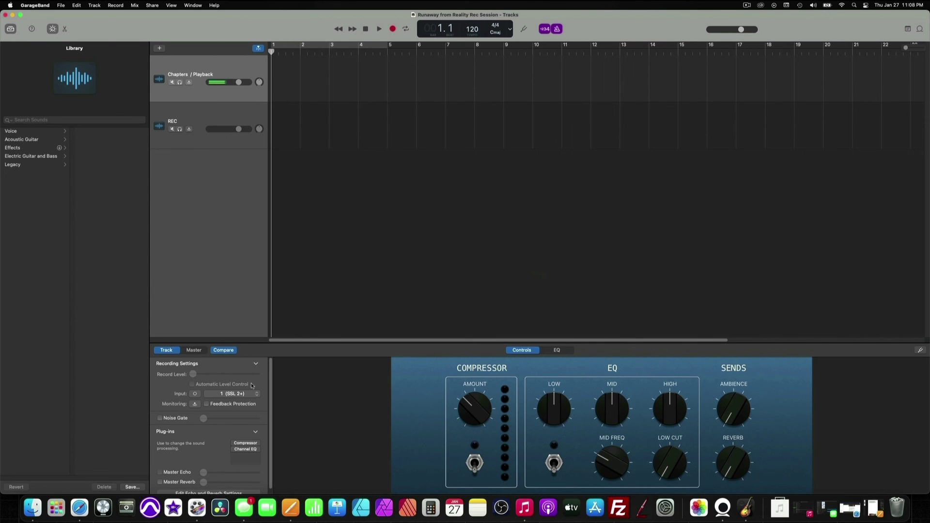
Check the Master and Track Smart Controls, then keep the Record count-in at 2 Bars
left_click(195, 350)
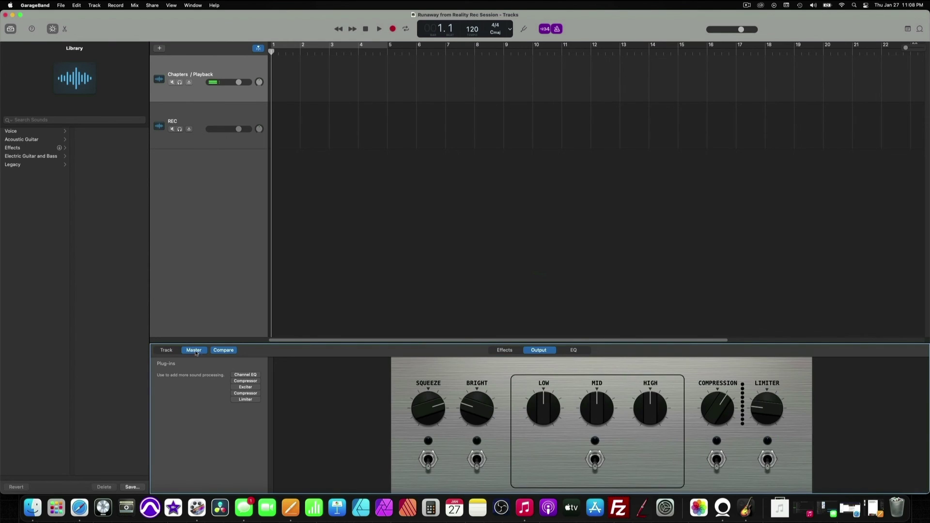
left_click(166, 350)
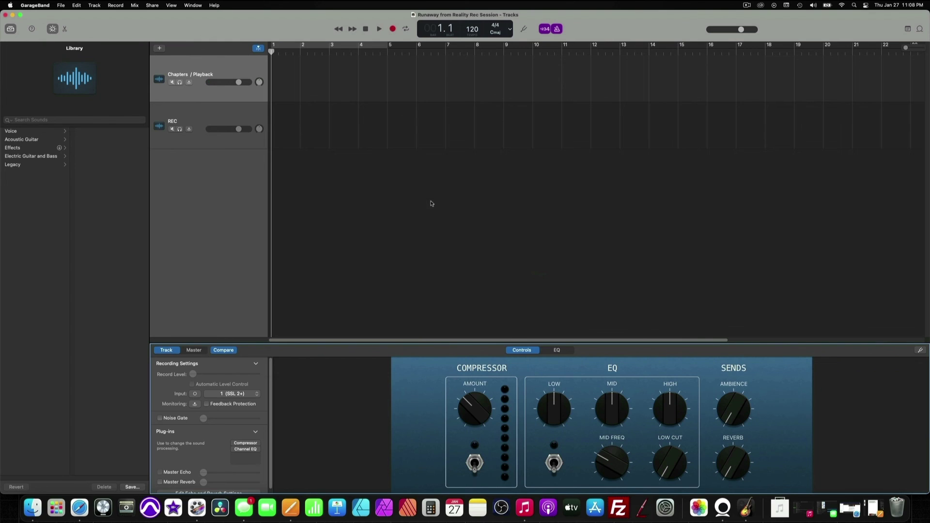
left_click(110, 6)
mouse_move(117, 16)
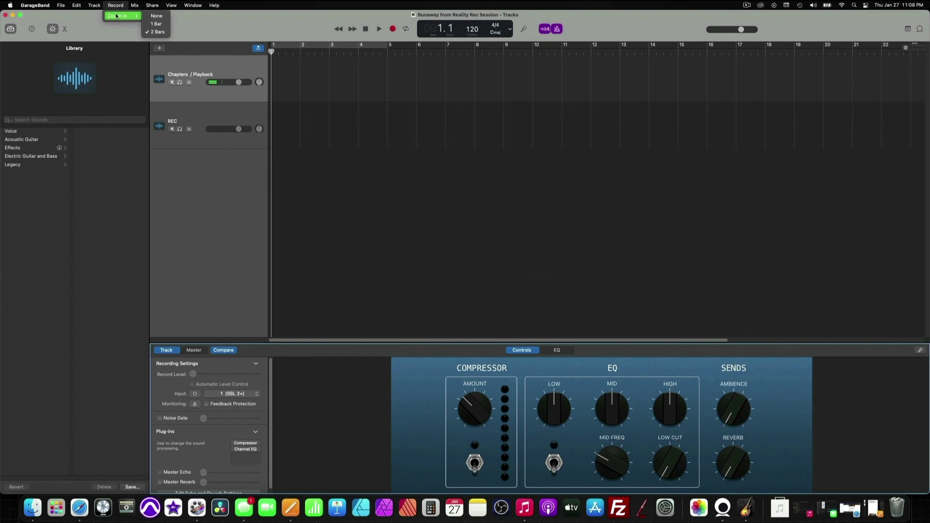
left_click(154, 32)
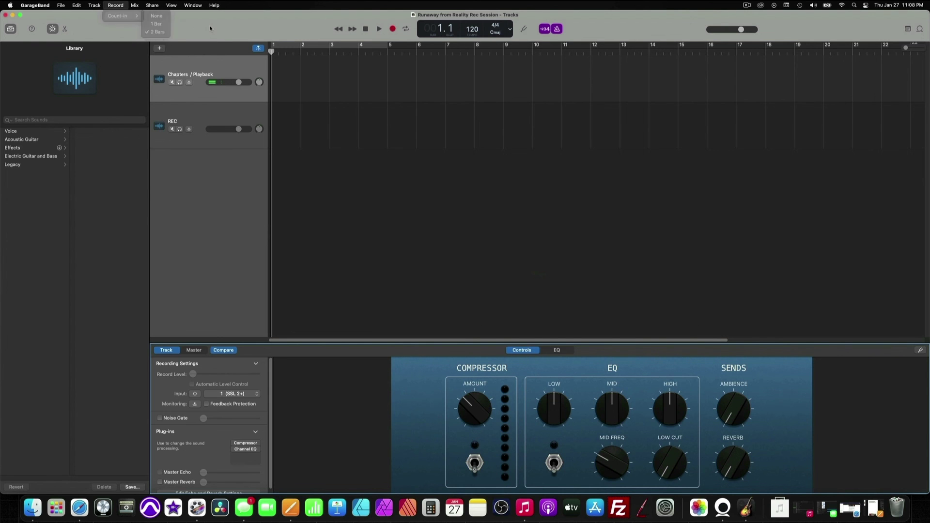